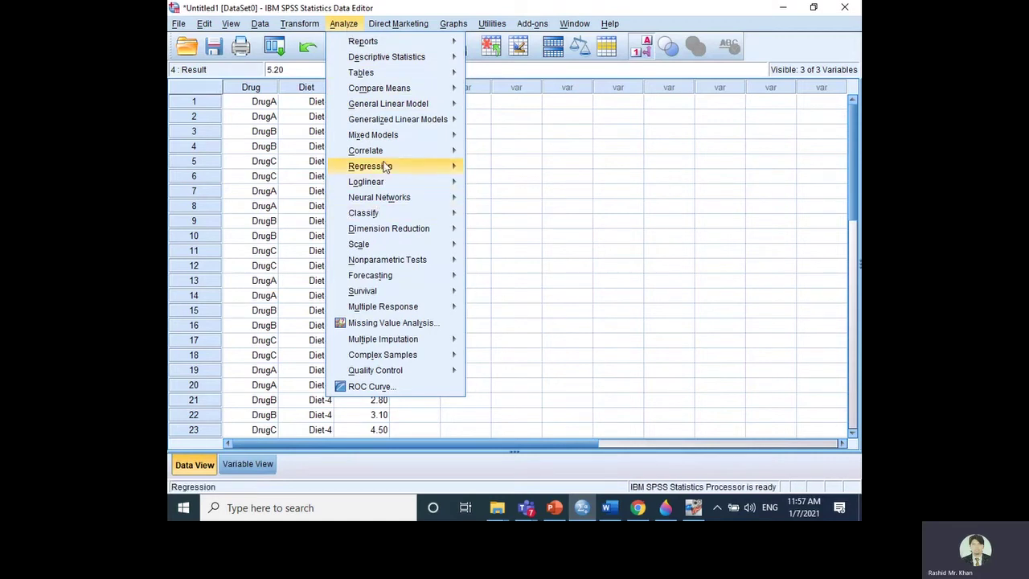
# Start a univariate General Linear Model analysis and assign Result as the dependent variable
pyautogui.moveTo(383, 154)
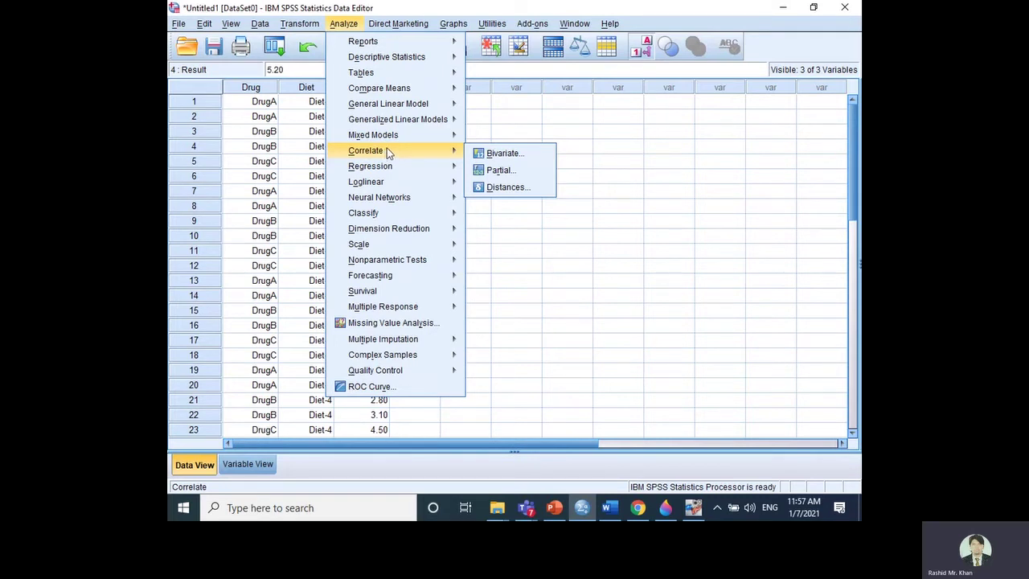
pyautogui.moveTo(413, 139)
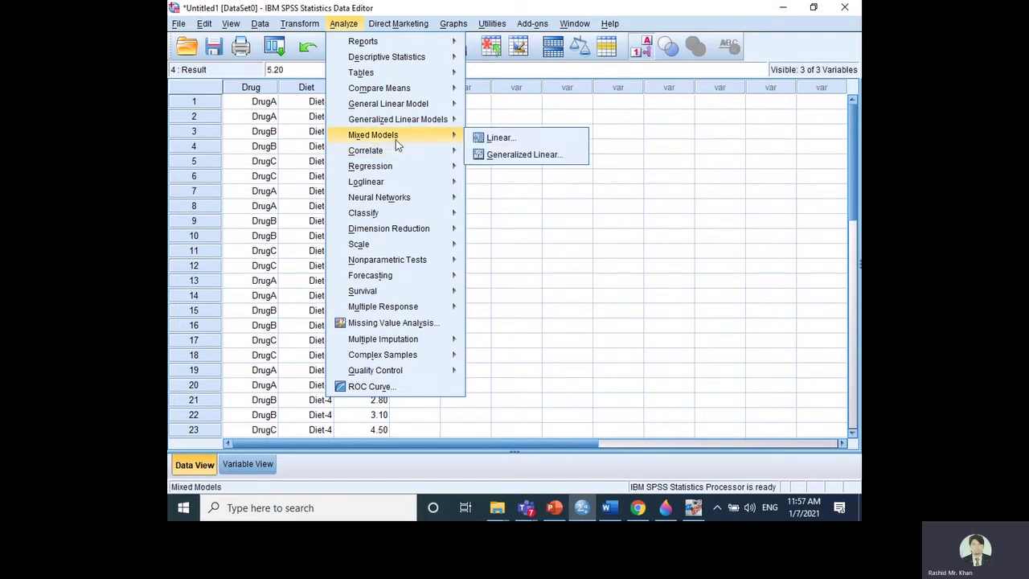
pyautogui.moveTo(388, 96)
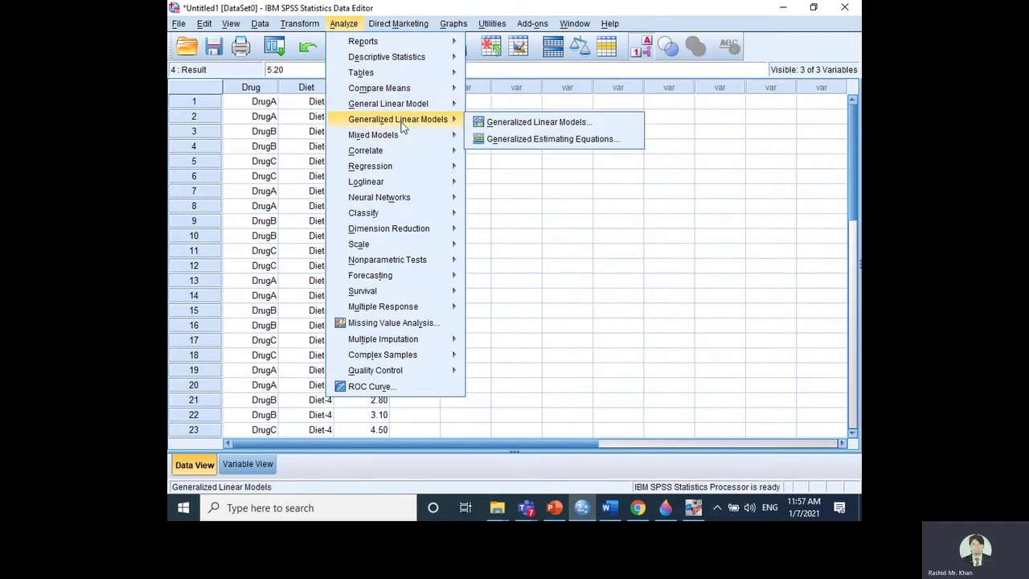
pyautogui.moveTo(348, 105)
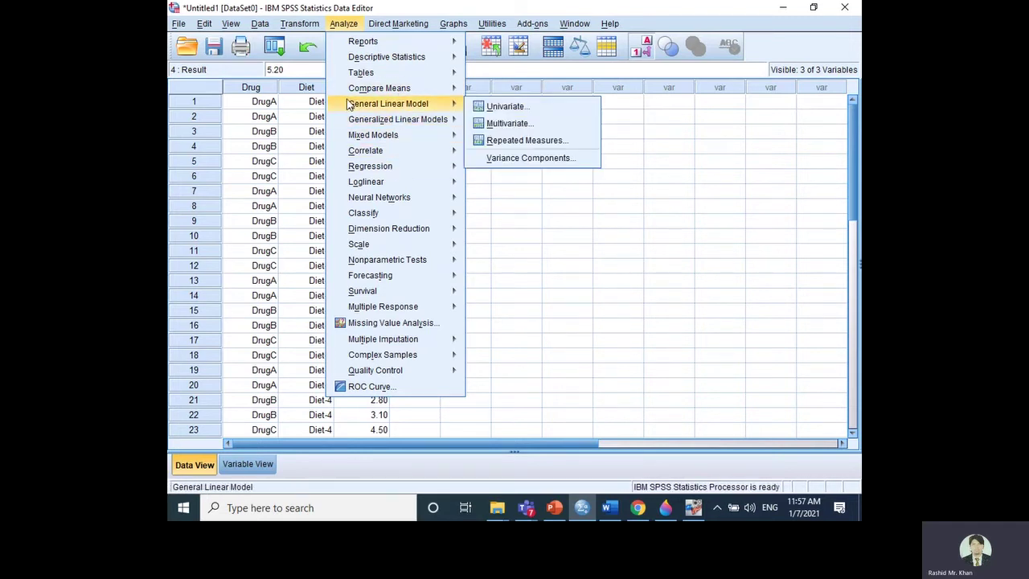
pyautogui.moveTo(363, 125)
pyautogui.click(498, 106)
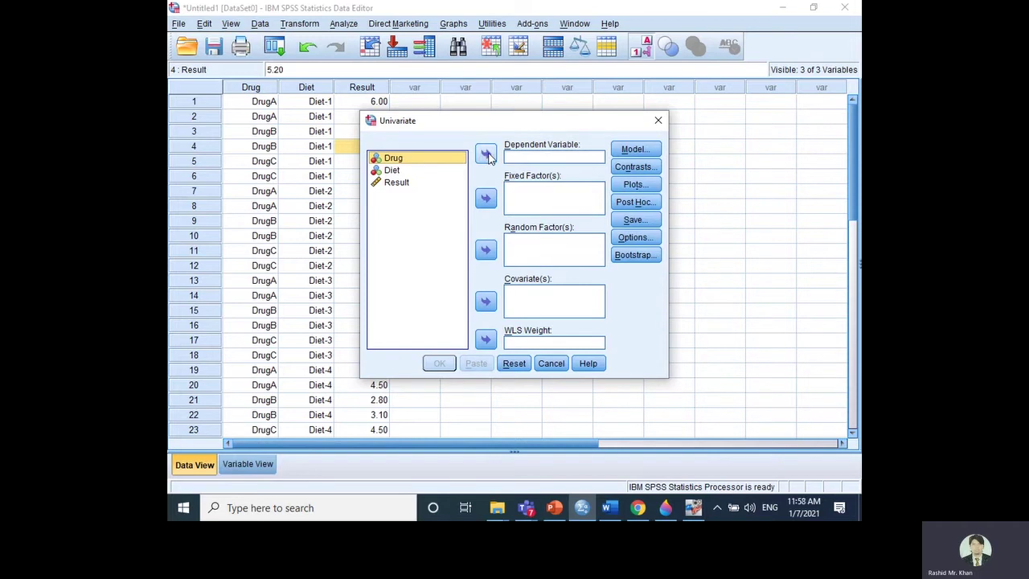
pyautogui.click(395, 184)
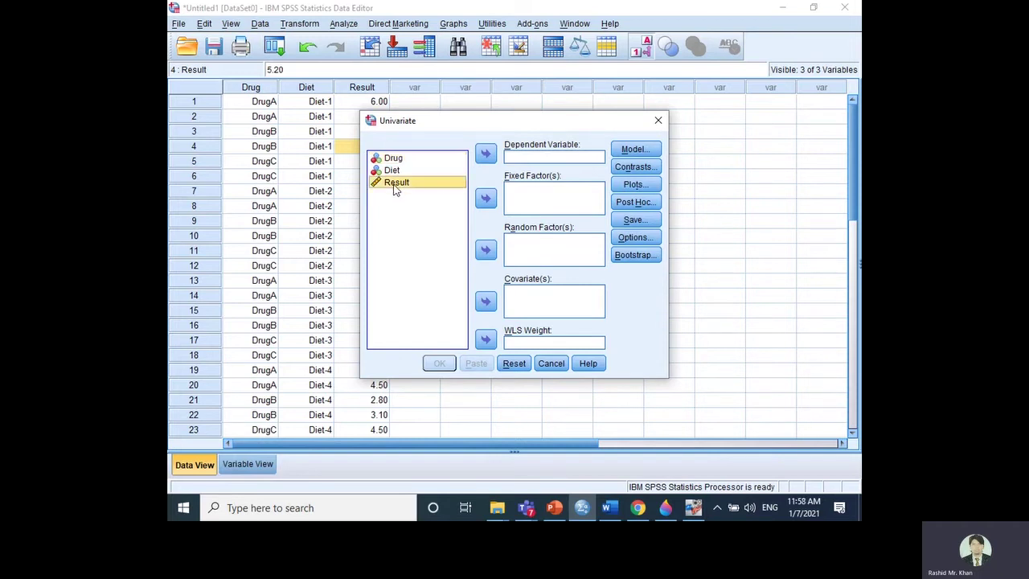
pyautogui.click(486, 152)
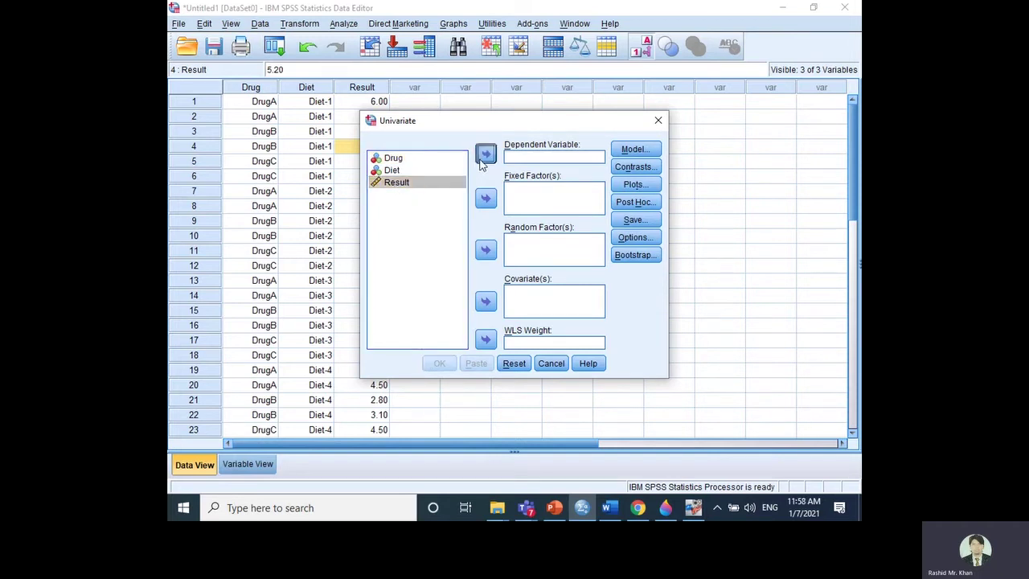
# Assign Drug and Diet as the fixed factors of the univariate analysis
pyautogui.click(395, 162)
pyautogui.click(487, 199)
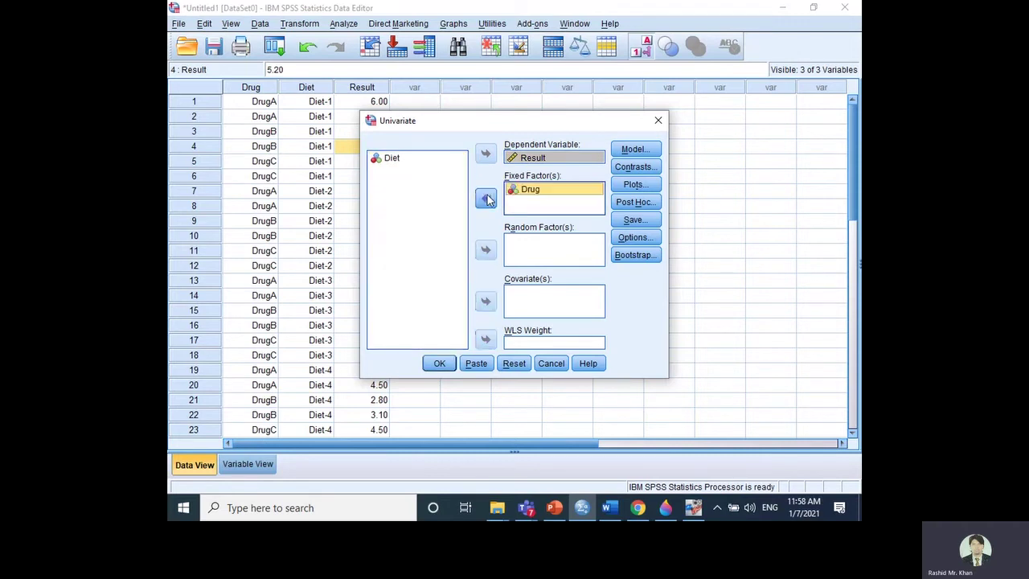
pyautogui.click(404, 157)
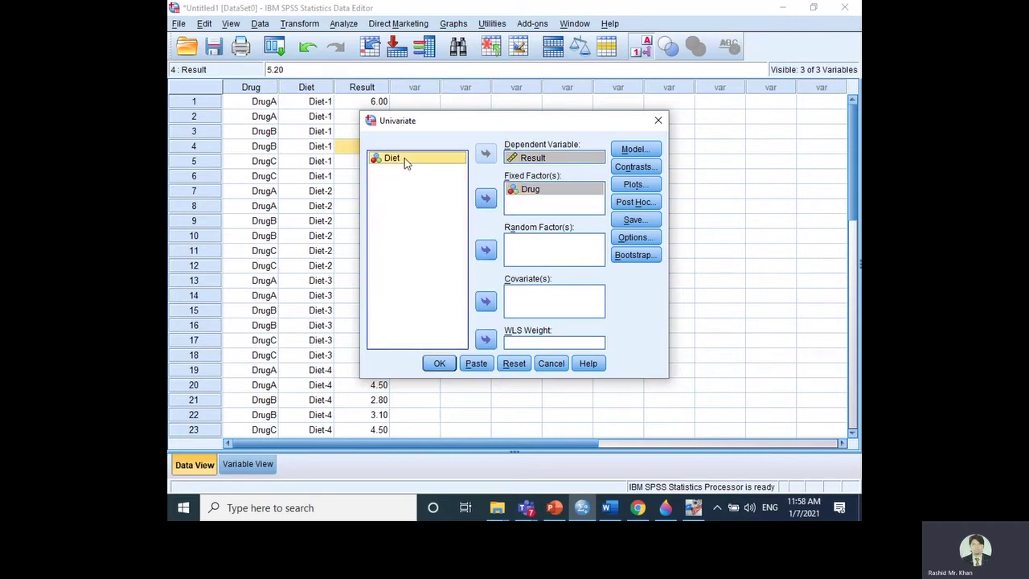
pyautogui.click(487, 199)
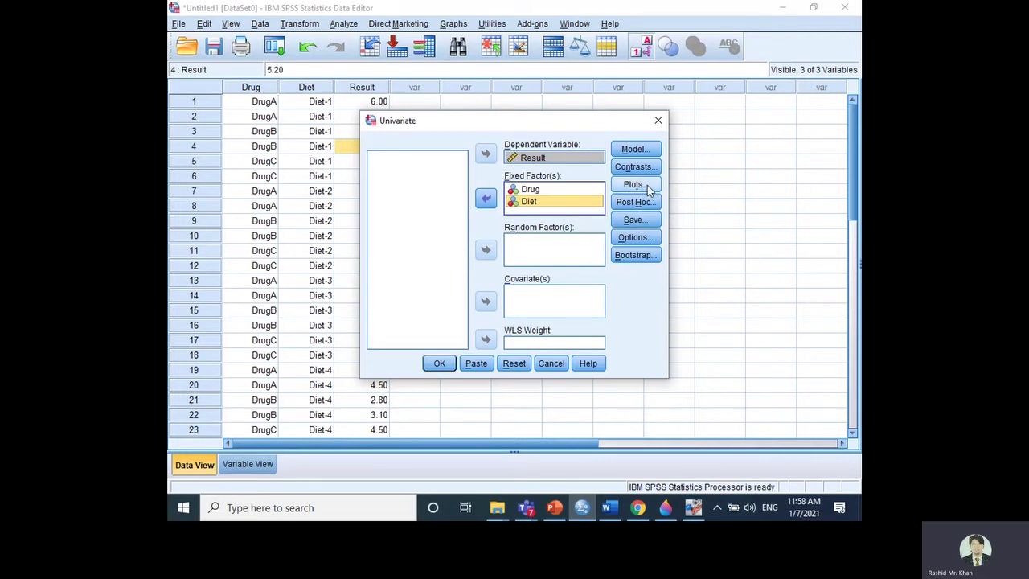
# Add two separate profile plots, one with Drug and one with Diet on the horizontal axis
pyautogui.click(626, 187)
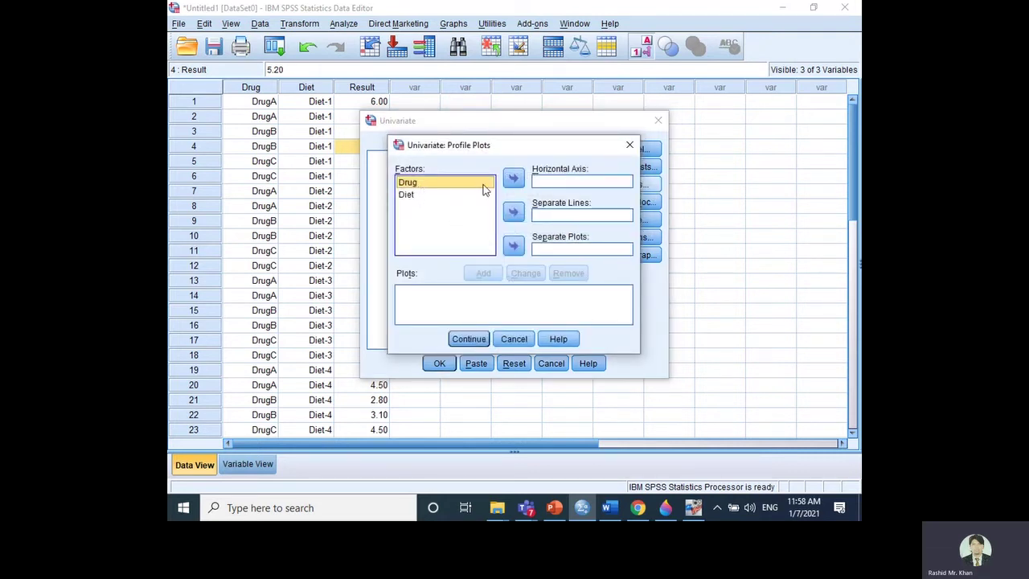
pyautogui.click(510, 181)
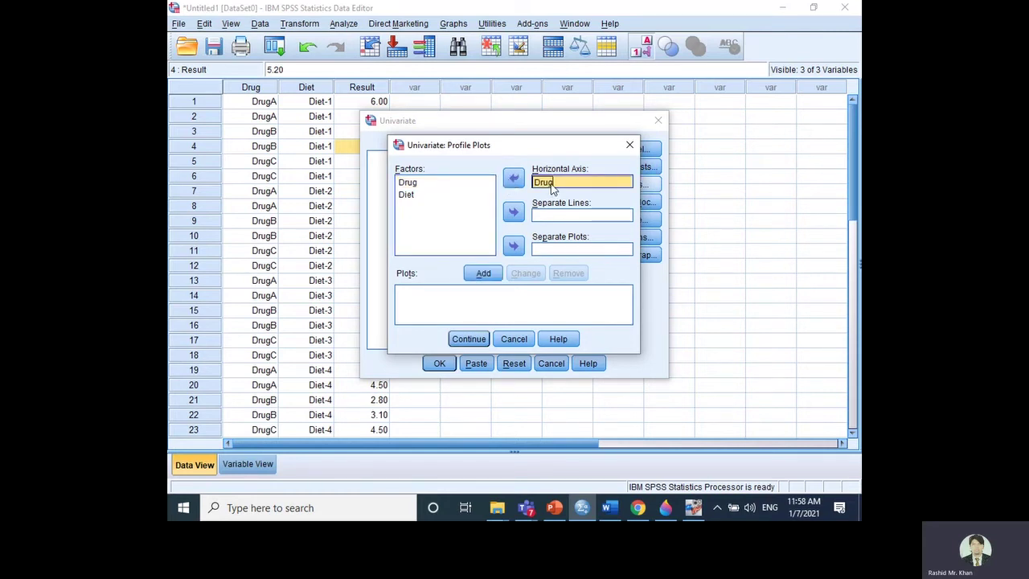
pyautogui.click(483, 272)
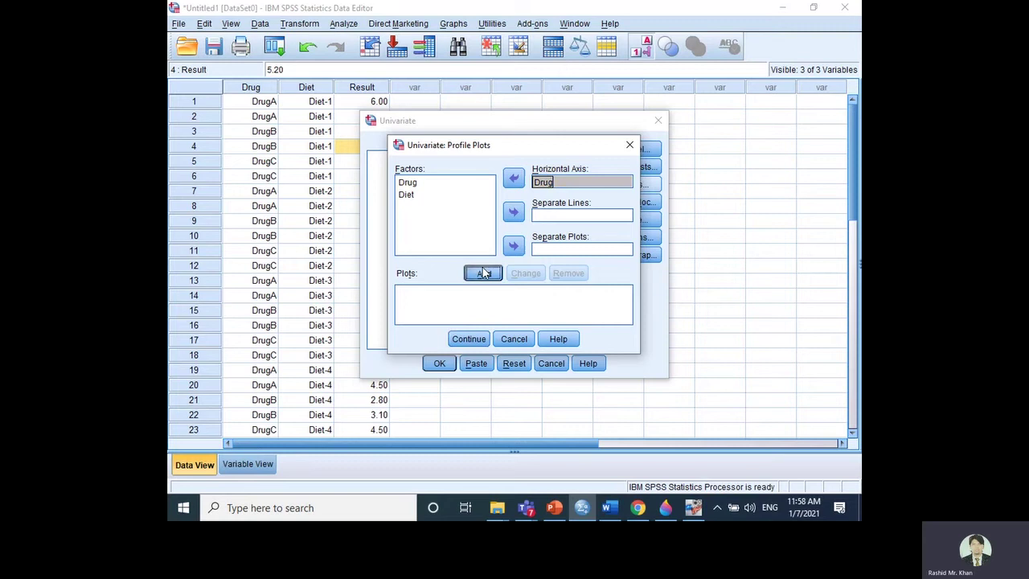
pyautogui.click(408, 196)
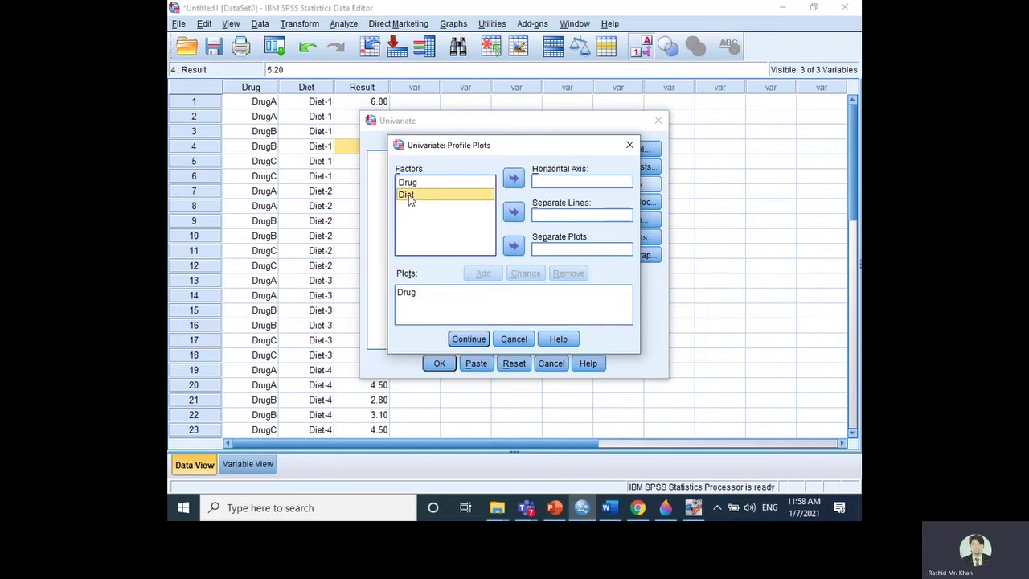
pyautogui.click(513, 180)
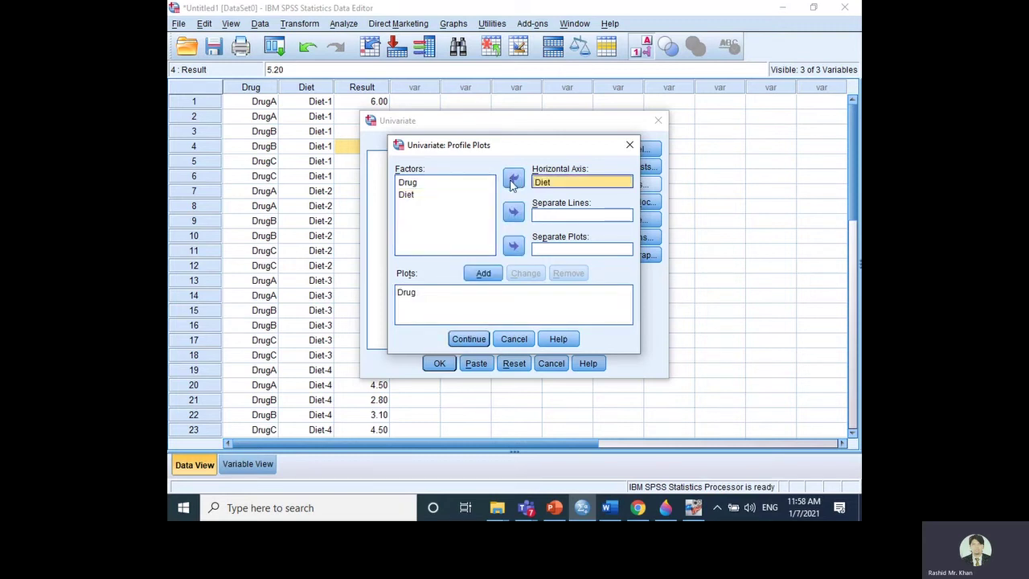
pyautogui.click(481, 273)
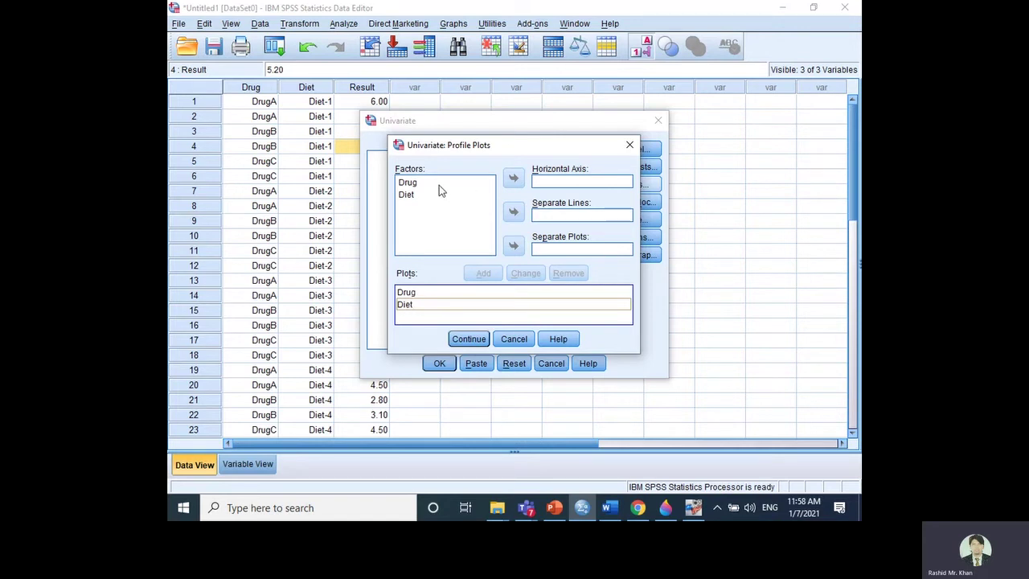
# Add a Drug*Diet profile plot with Drug on the horizontal axis and Diet as separate lines, and accept the plot settings
pyautogui.click(410, 185)
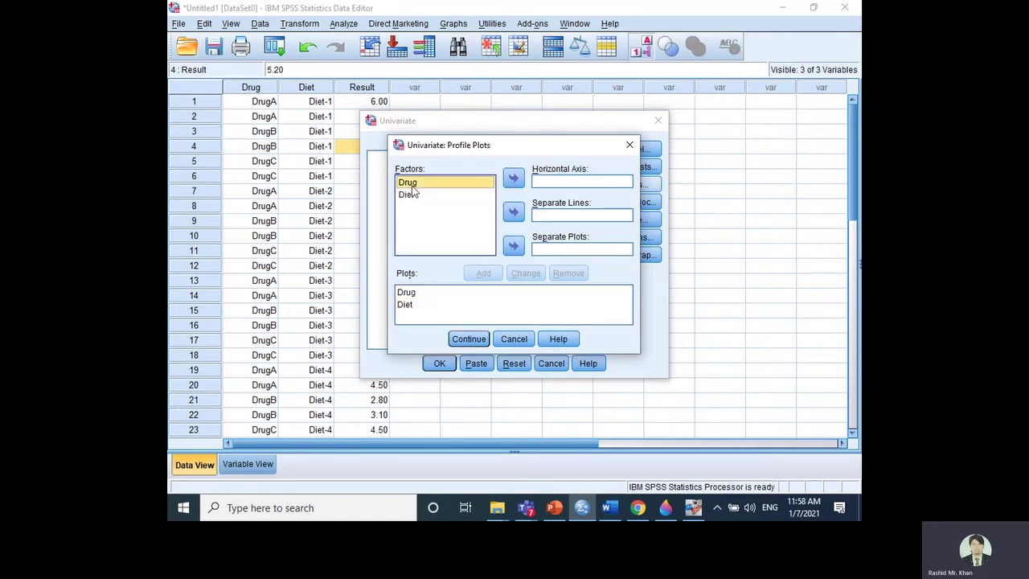
pyautogui.click(514, 179)
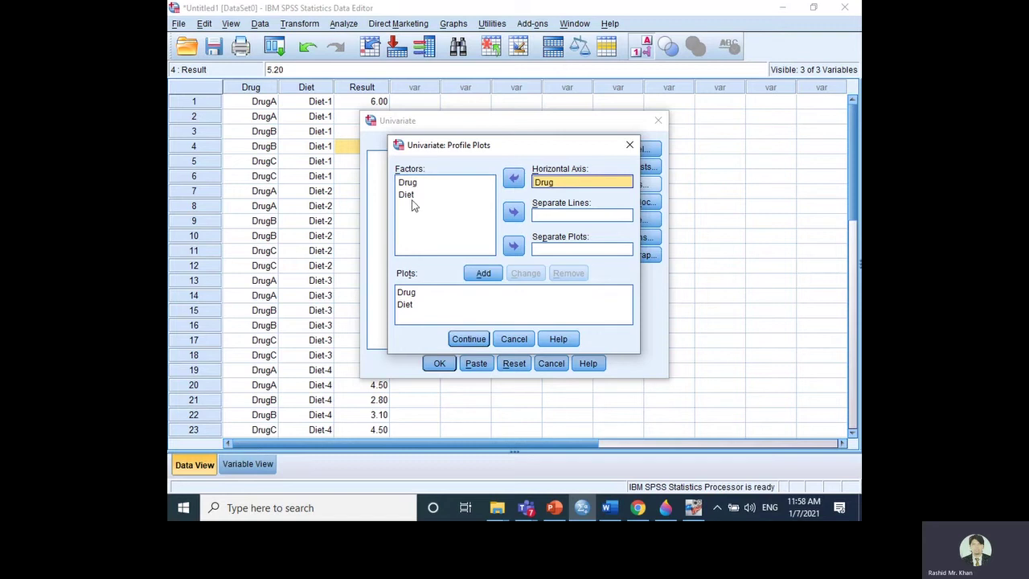
pyautogui.click(411, 196)
pyautogui.click(514, 211)
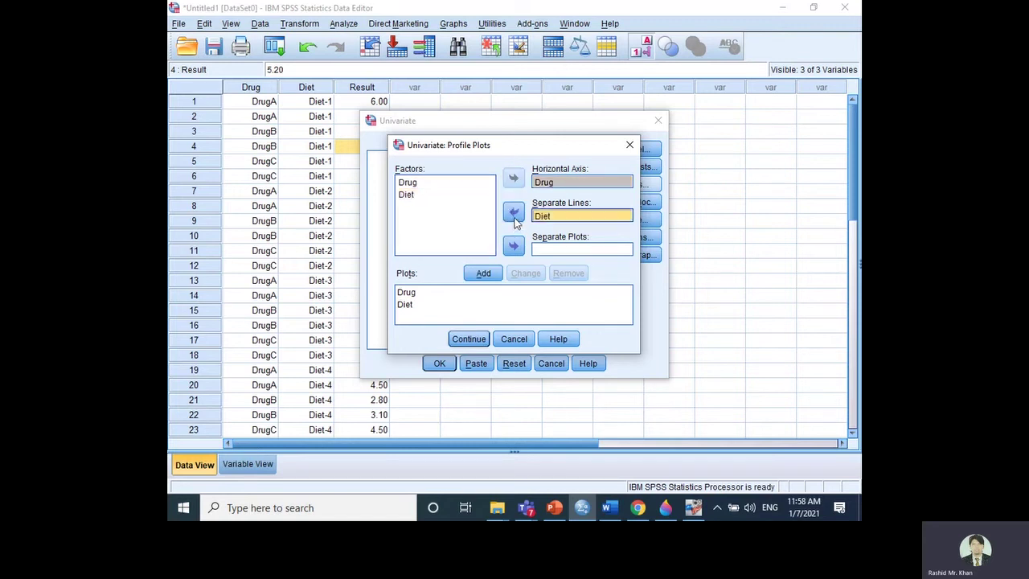
pyautogui.click(483, 274)
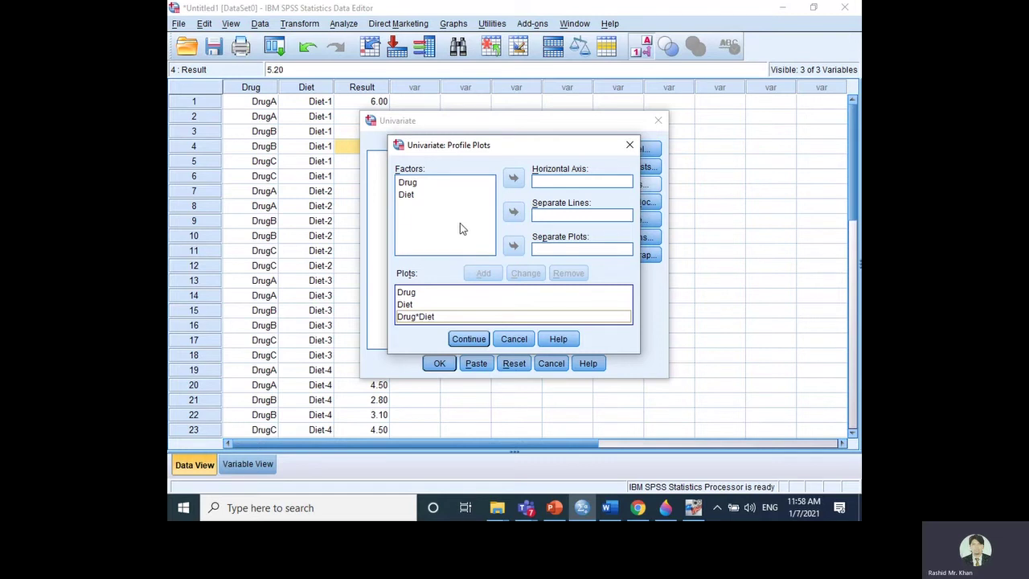
pyautogui.click(463, 339)
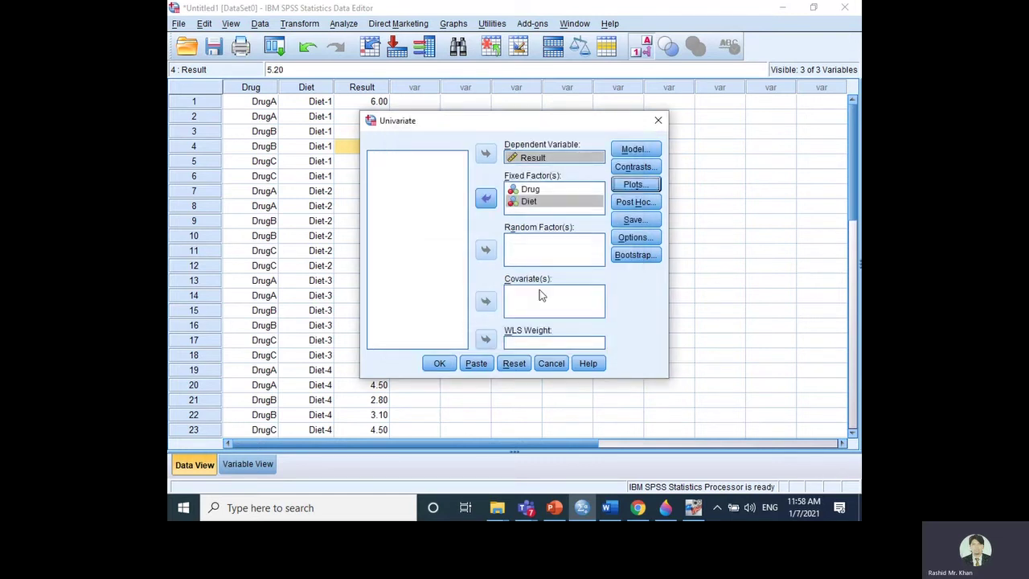
# In the analysis options, display estimated marginal means for Drug, Diet and Drug*Diet
pyautogui.click(620, 239)
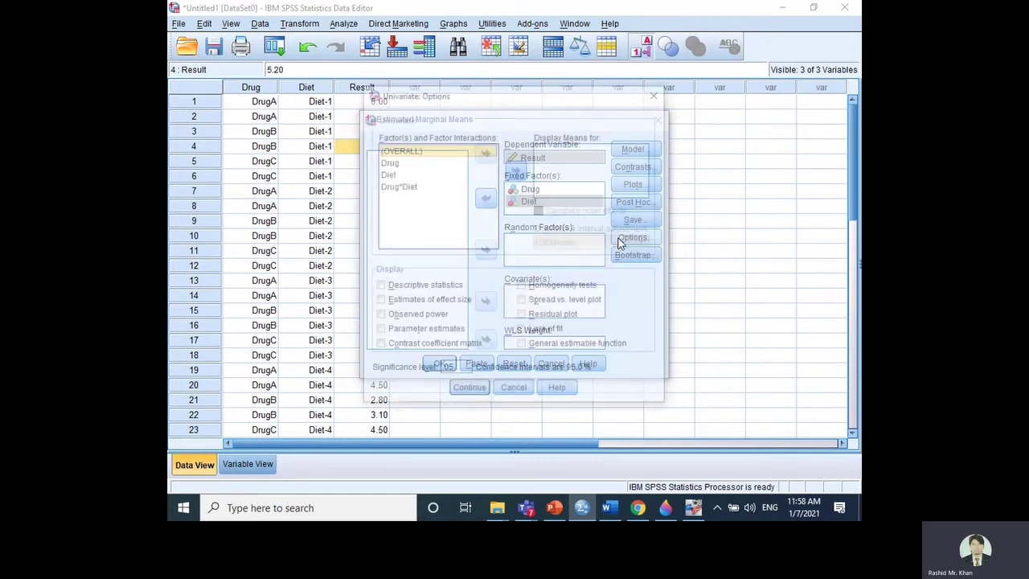
pyautogui.click(388, 162)
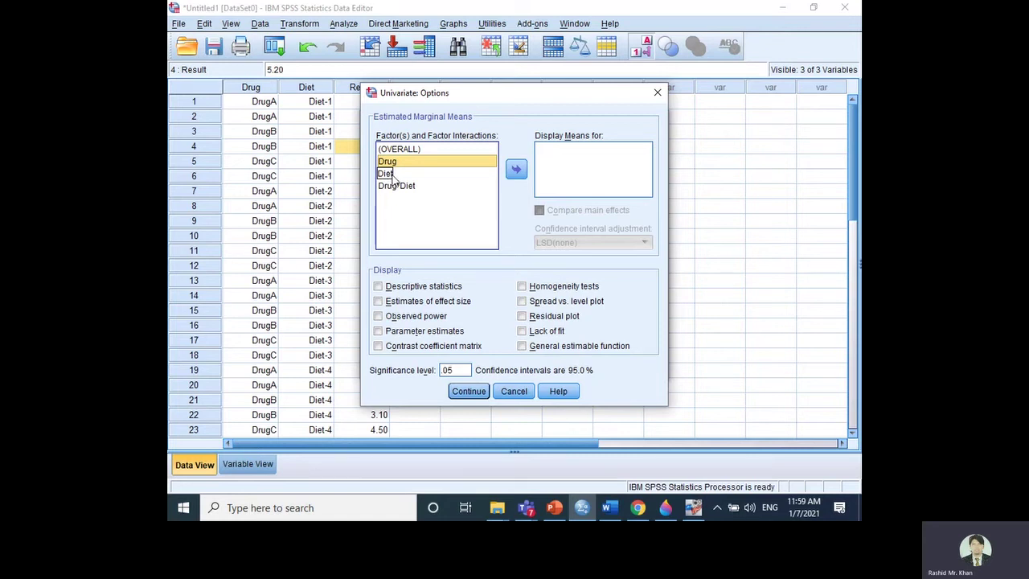
pyautogui.click(515, 170)
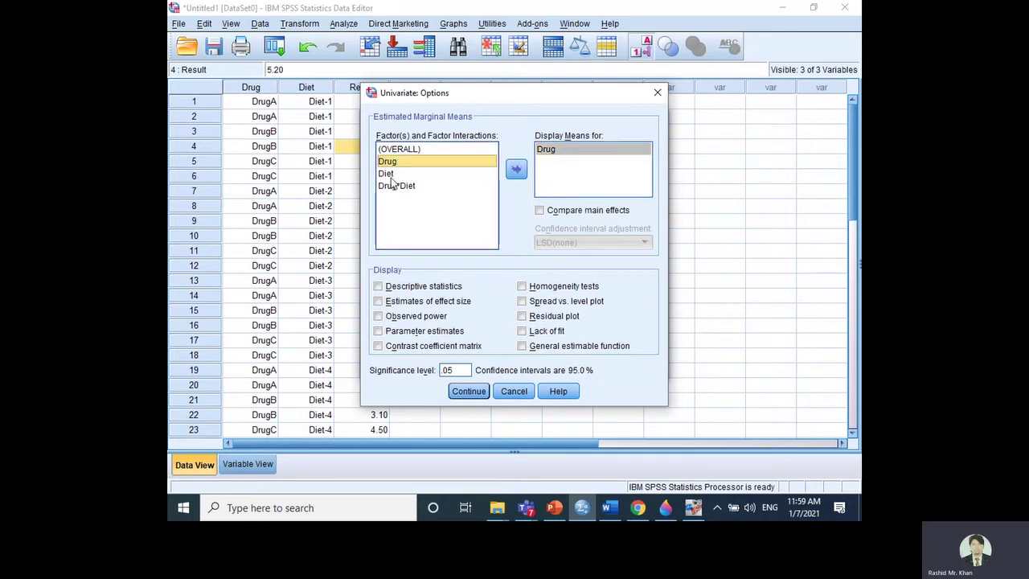
pyautogui.click(388, 173)
pyautogui.click(516, 169)
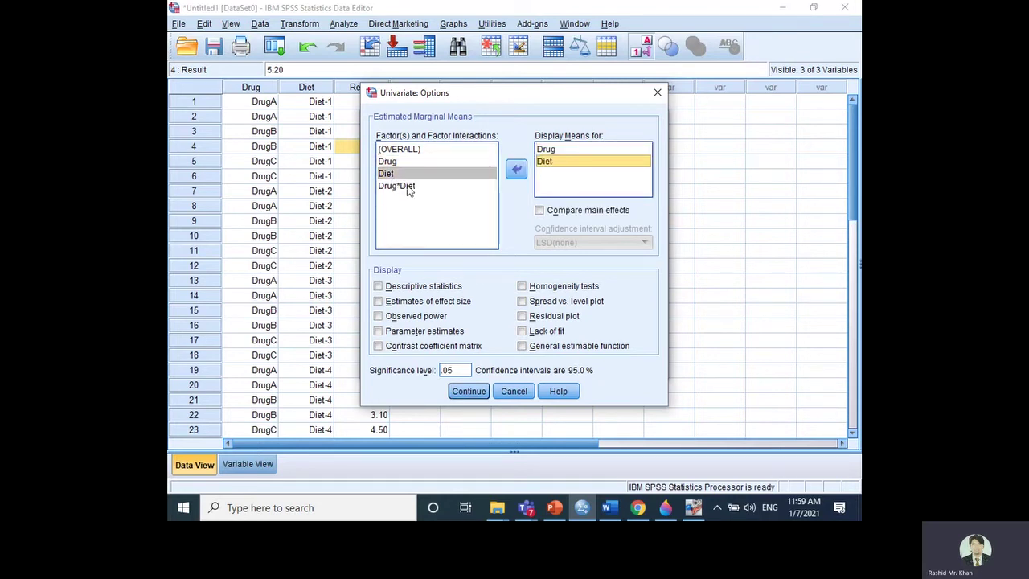
pyautogui.click(407, 187)
pyautogui.click(517, 170)
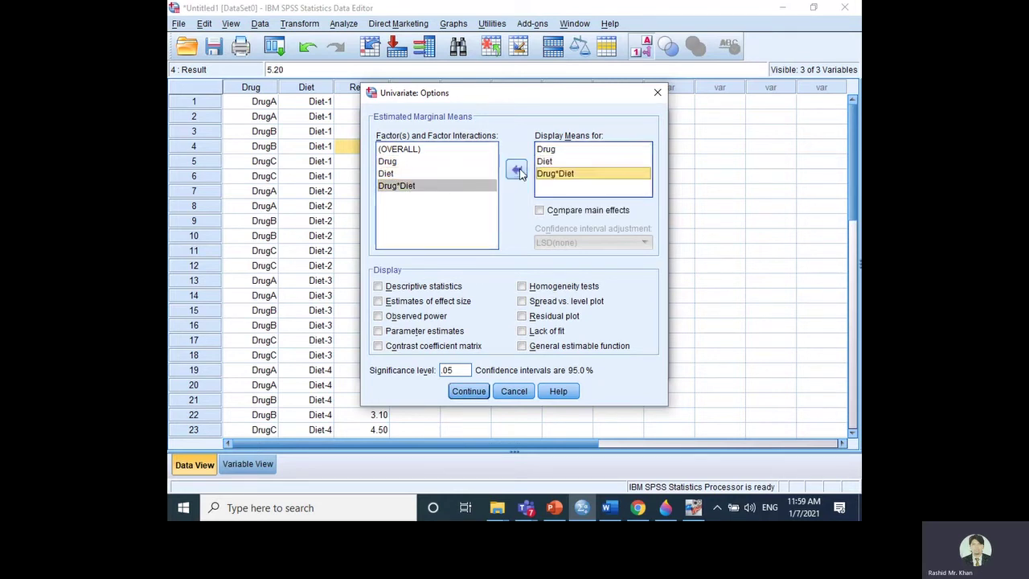
# Enable comparison of main effects and descriptive statistics, and run the univariate analysis
pyautogui.click(539, 209)
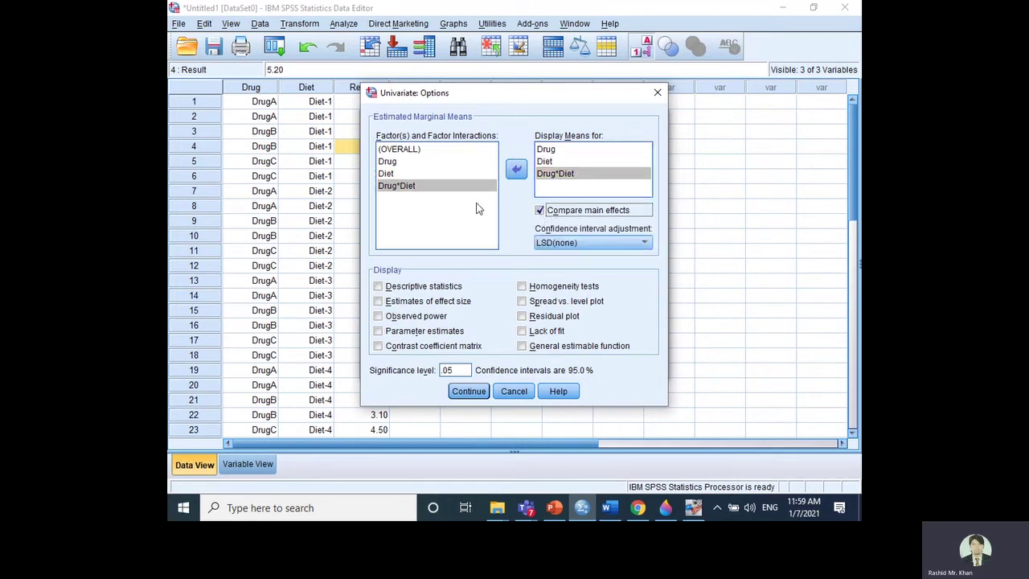
pyautogui.click(407, 288)
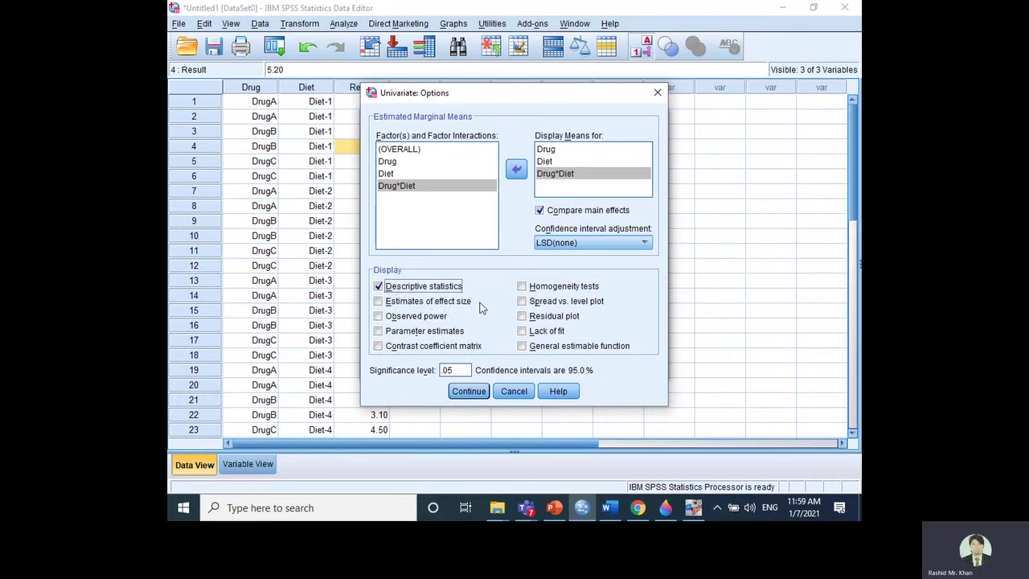
pyautogui.click(447, 370)
pyautogui.click(468, 391)
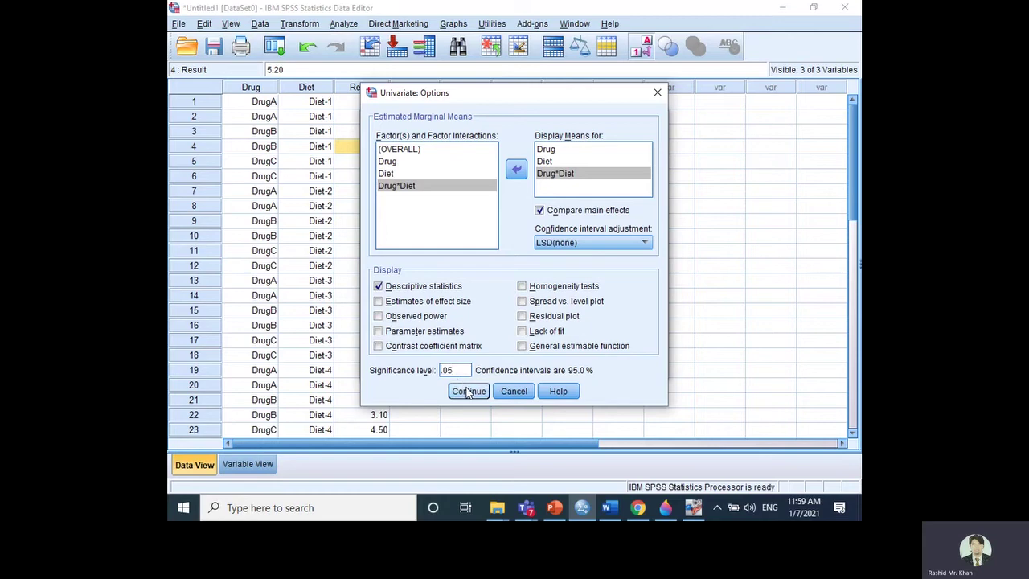
pyautogui.click(468, 392)
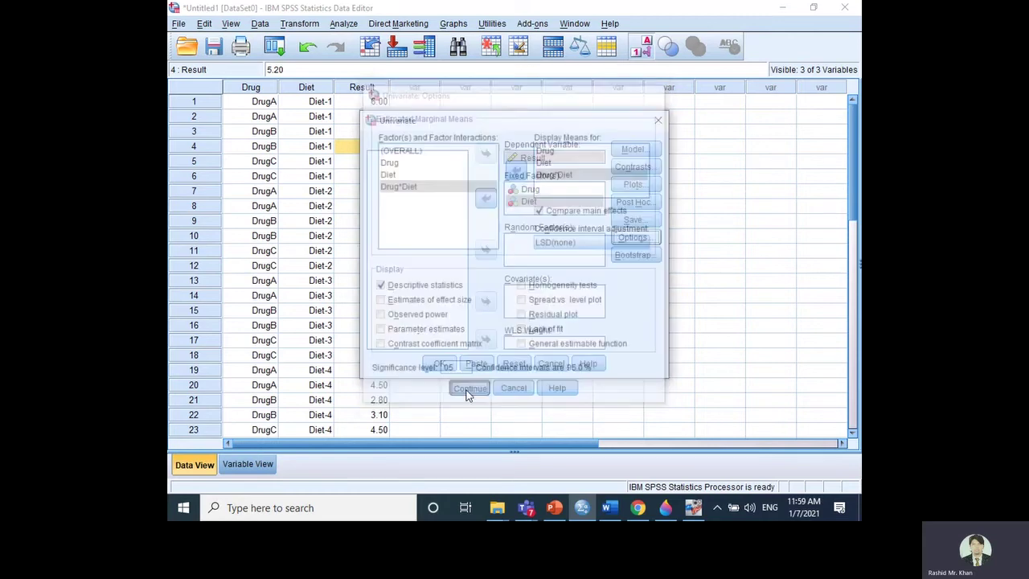
pyautogui.click(440, 365)
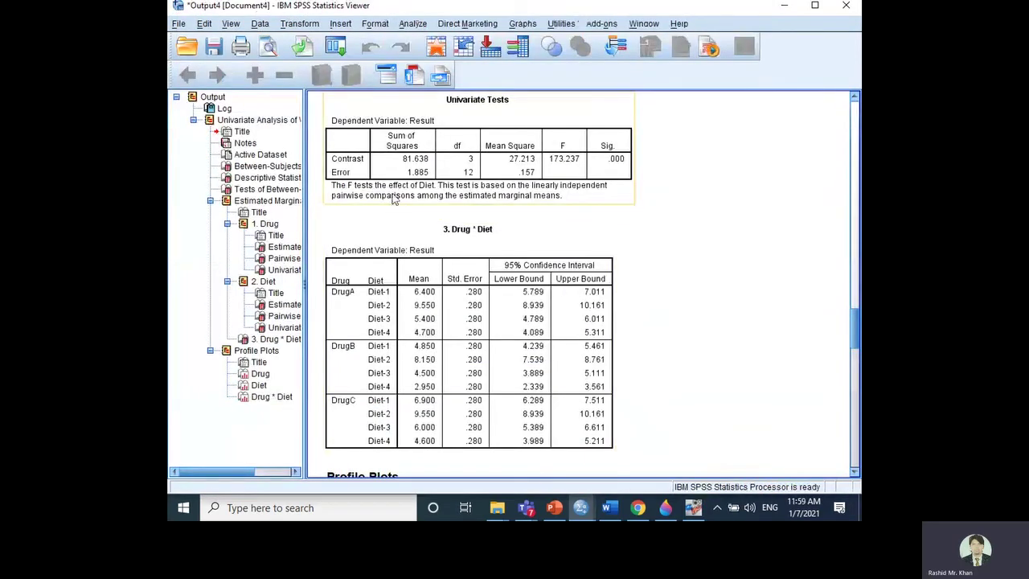
# Go back to the start of the output and examine the Between-Subjects Factors and Descriptive Statistics tables
pyautogui.scroll(5, 417, 190)
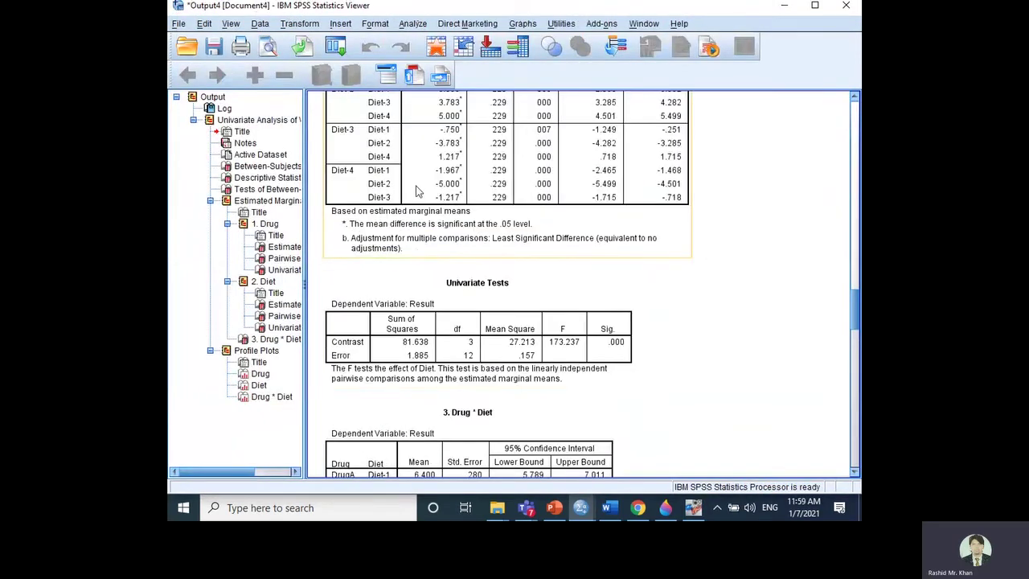
pyautogui.moveTo(856, 302); pyautogui.dragTo(857, 113)
pyautogui.scroll(-1, 583, 227)
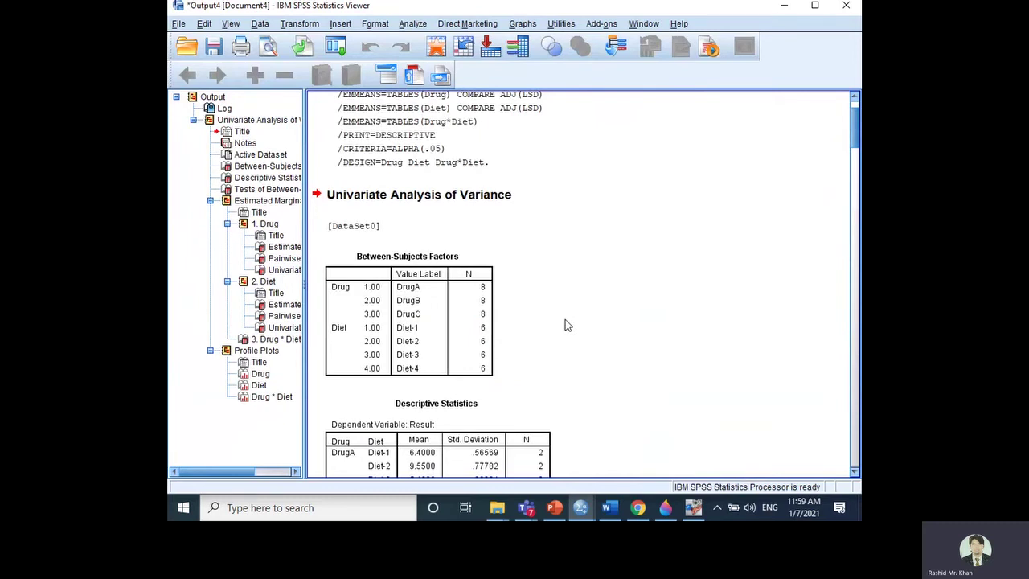
pyautogui.scroll(-1, 565, 325)
pyautogui.click(336, 240)
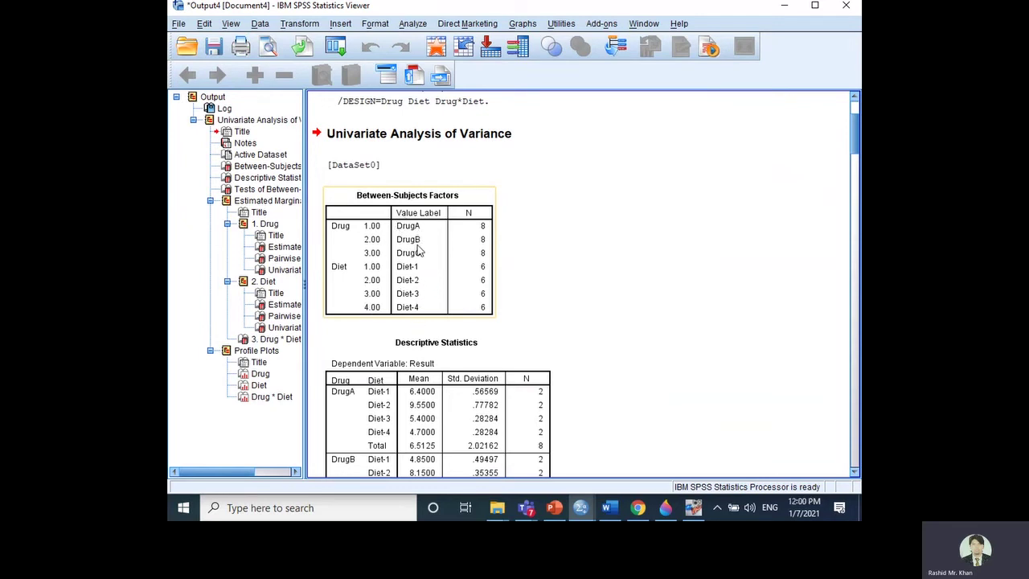
pyautogui.scroll(-3, 465, 294)
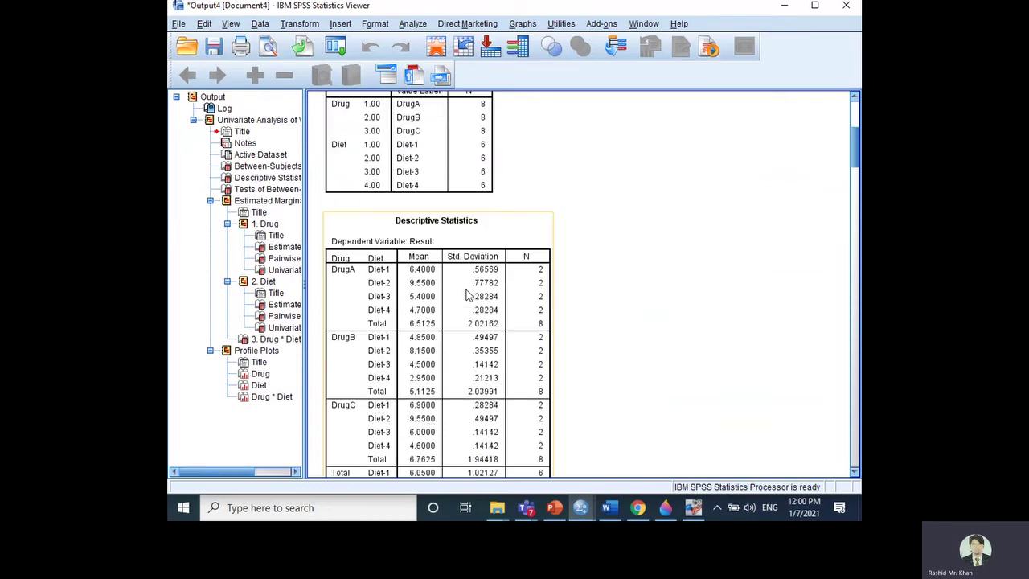
# Examine the rest of the Descriptive Statistics table and the Drug, Diet and Drug*Diet significance in Tests of Between-Subjects Effects
pyautogui.scroll(-3, 465, 294)
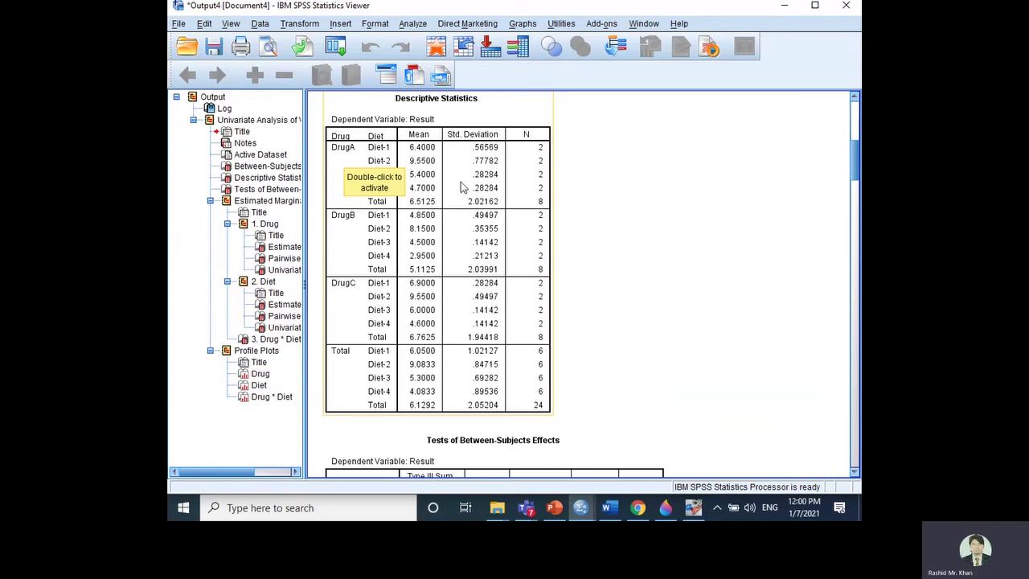
pyautogui.scroll(-5, 460, 182)
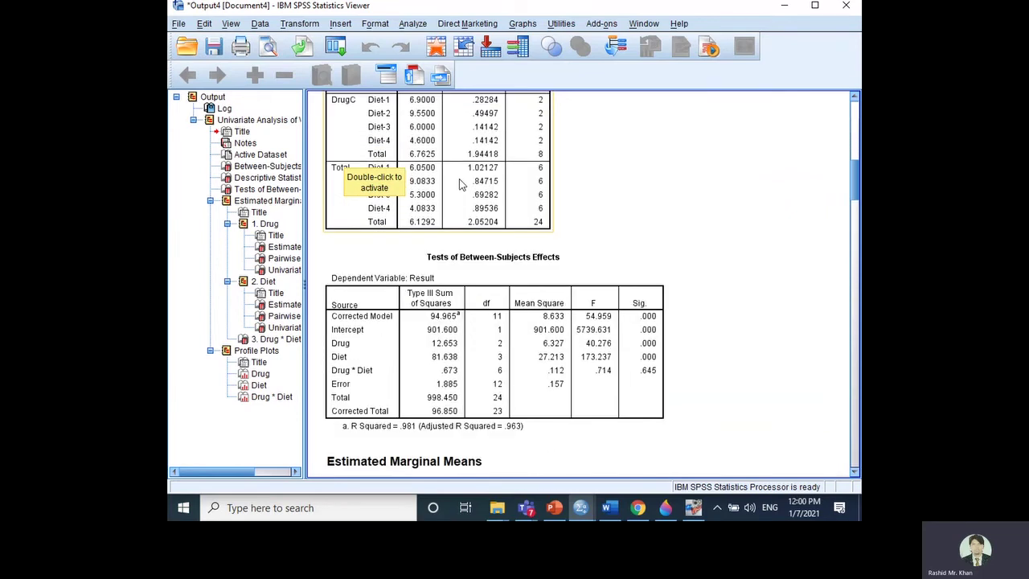
pyautogui.scroll(-3, 461, 185)
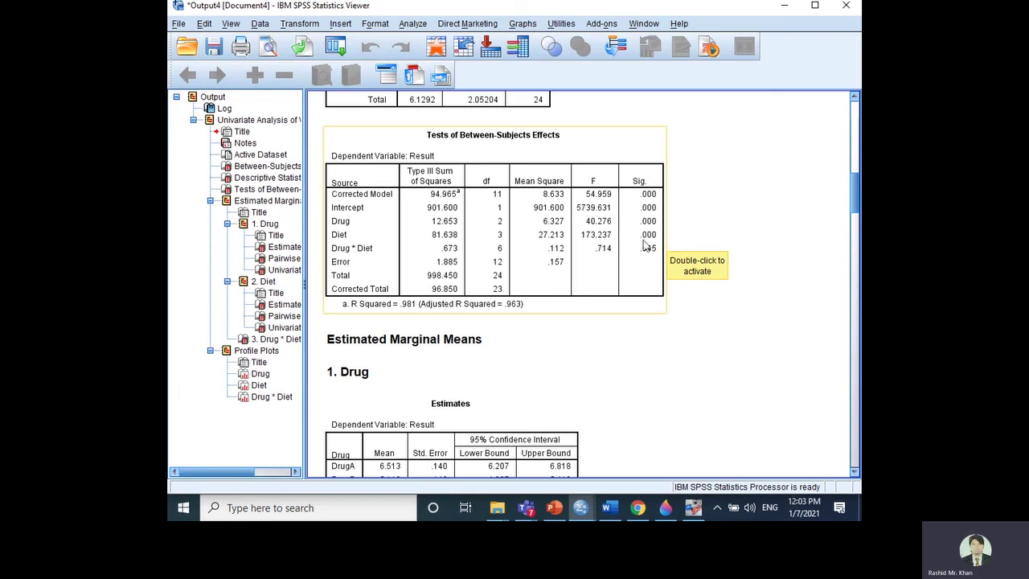
# Review the estimated marginal means output for Drug, covering the Estimates, Pairwise Comparisons and Univariate Tests tables
pyautogui.scroll(-2, 611, 246)
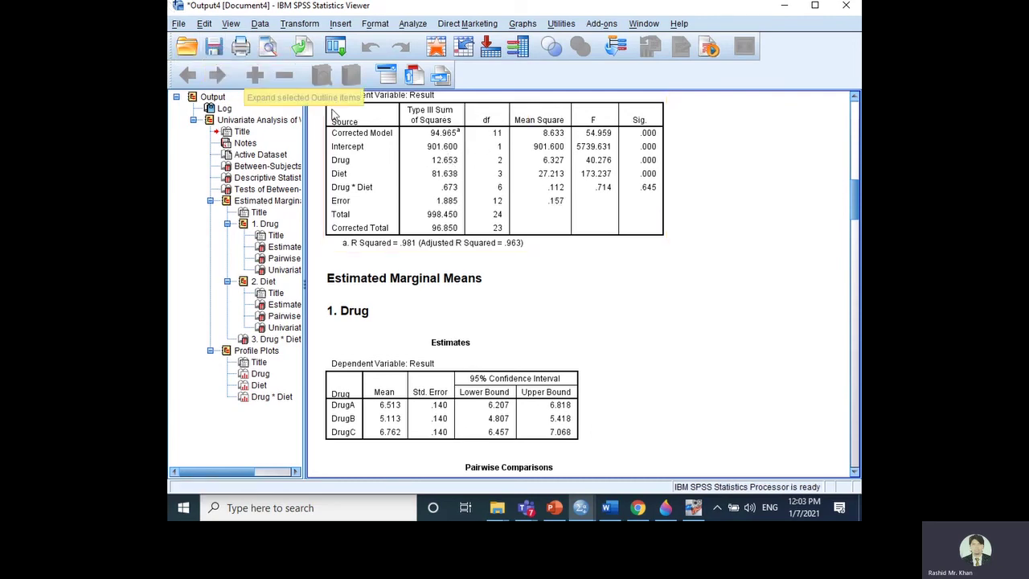
pyautogui.scroll(-2, 515, 241)
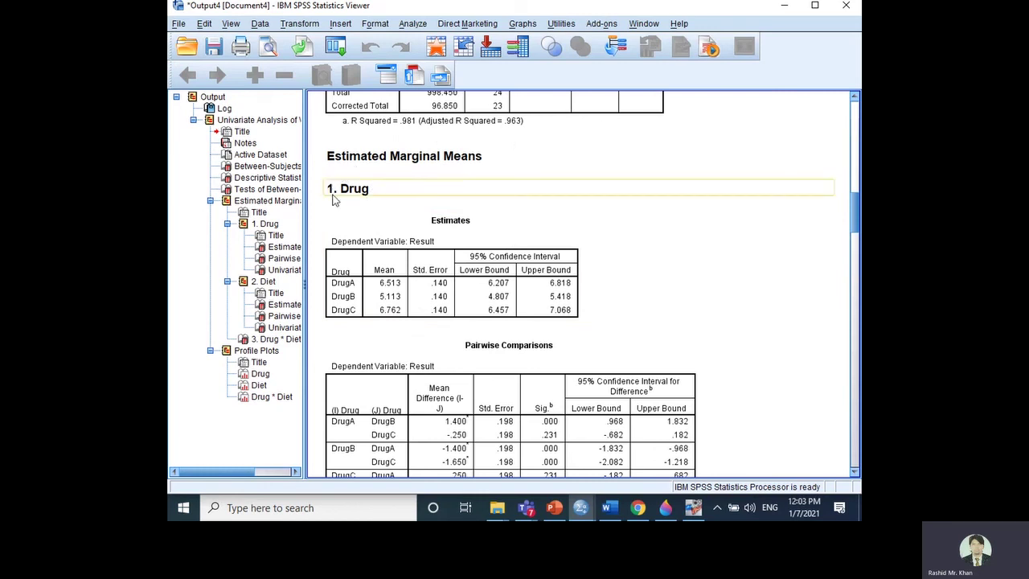
pyautogui.scroll(-1, 455, 235)
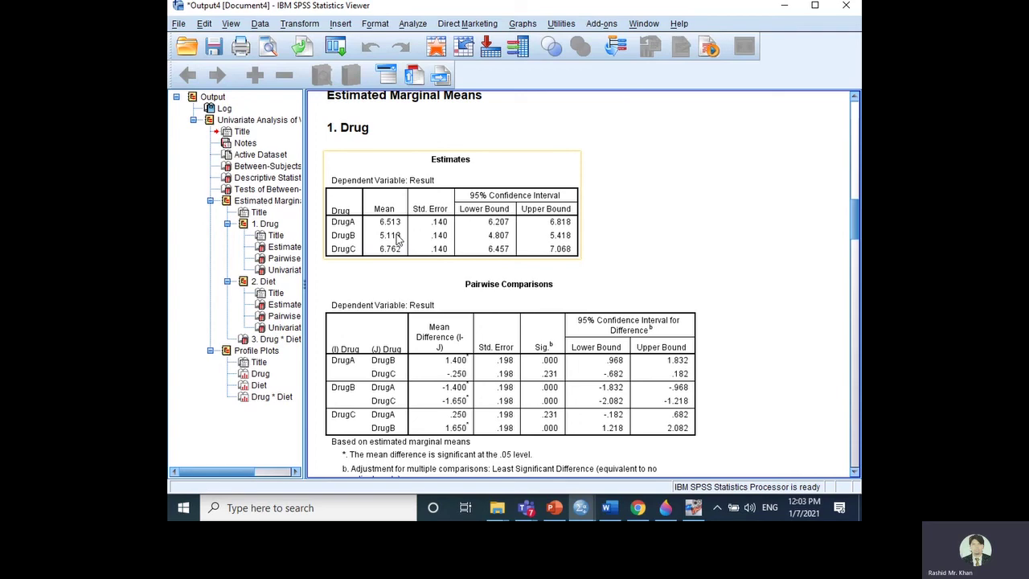
pyautogui.scroll(-5, 395, 239)
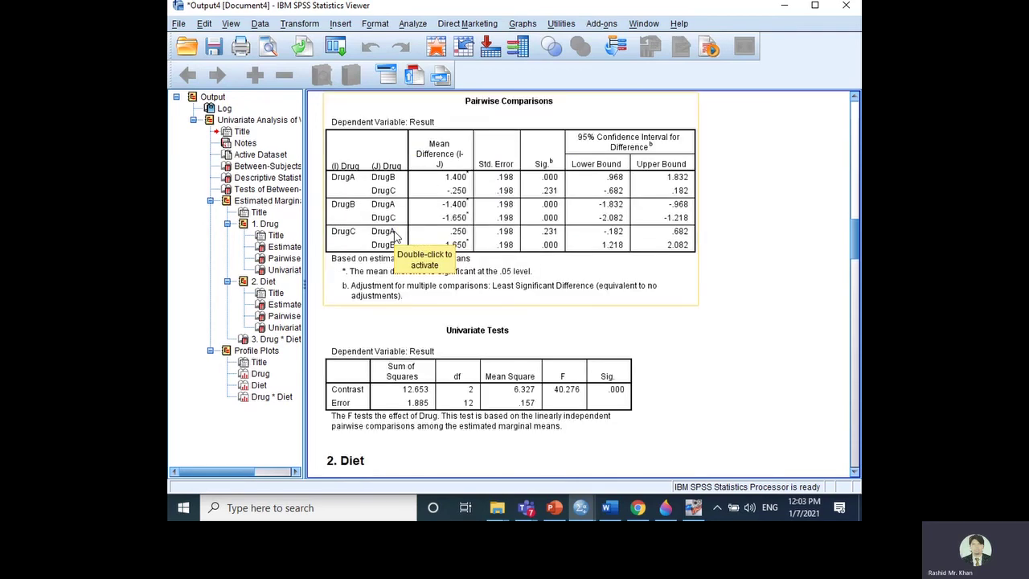
pyautogui.scroll(-3, 396, 235)
pyautogui.click(396, 233)
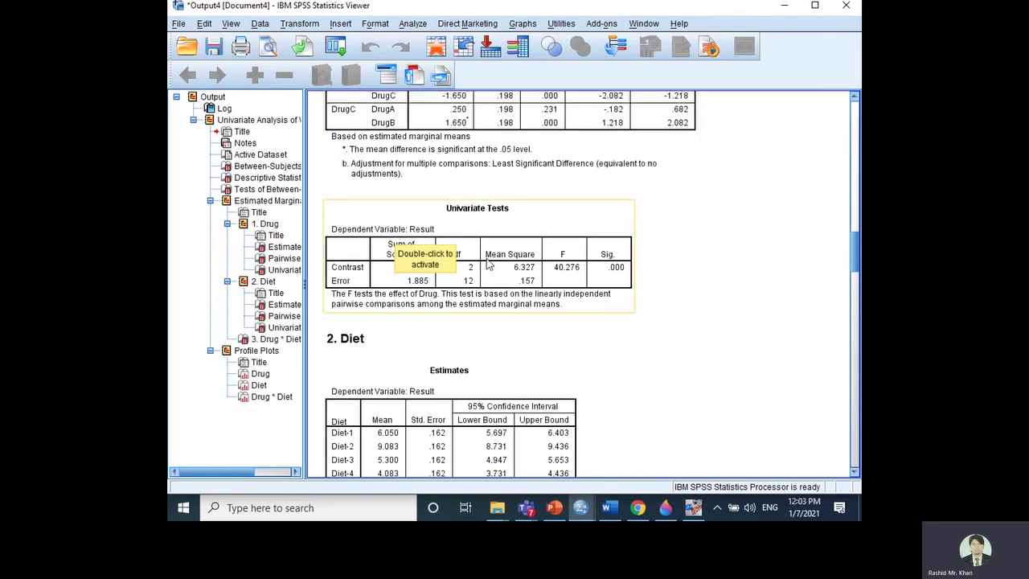
# Recheck the pairwise comparisons between the drugs and return to the Tests of Between-Subjects Effects table
pyautogui.scroll(6, 494, 231)
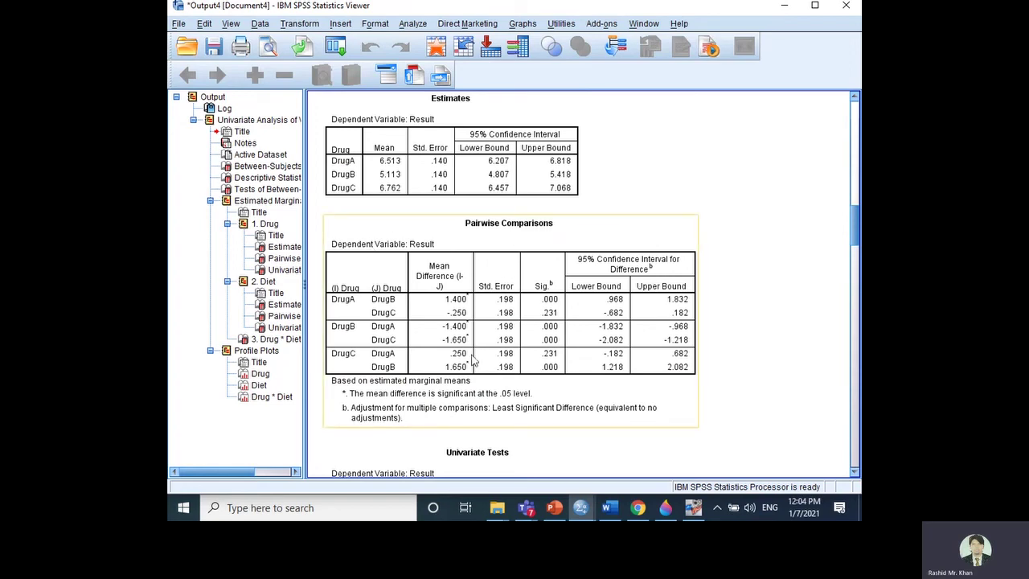
pyautogui.scroll(3, 555, 257)
pyautogui.scroll(6, 555, 257)
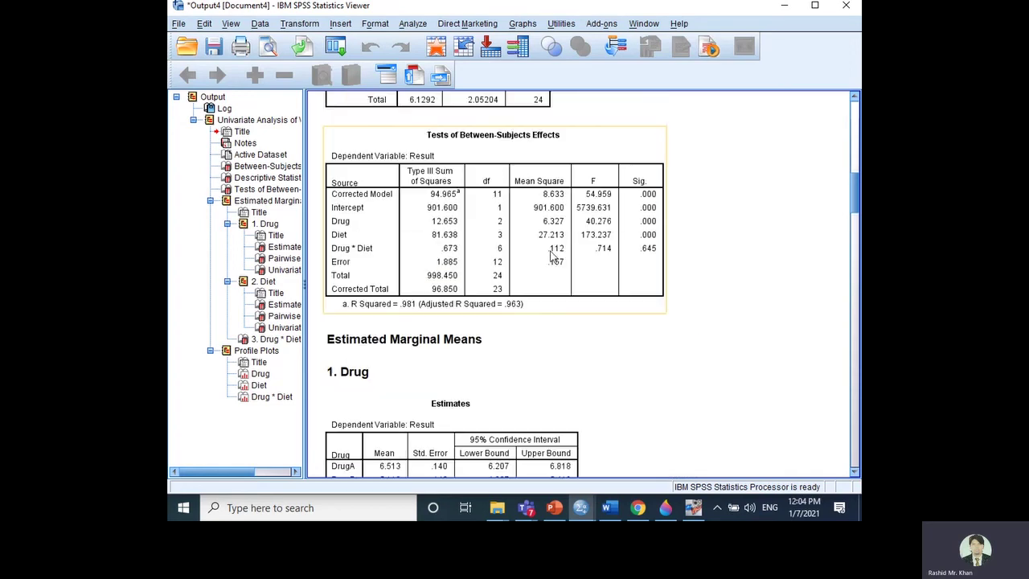